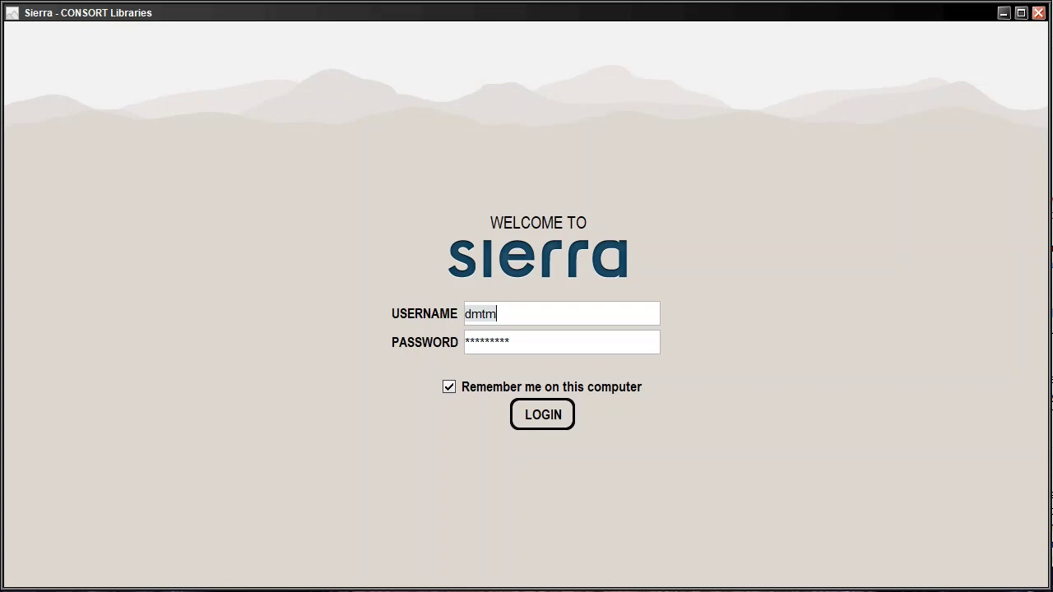
Step: Log in with the remembered credentials and open the Hours Open table from the circulation parameters
key("Return")
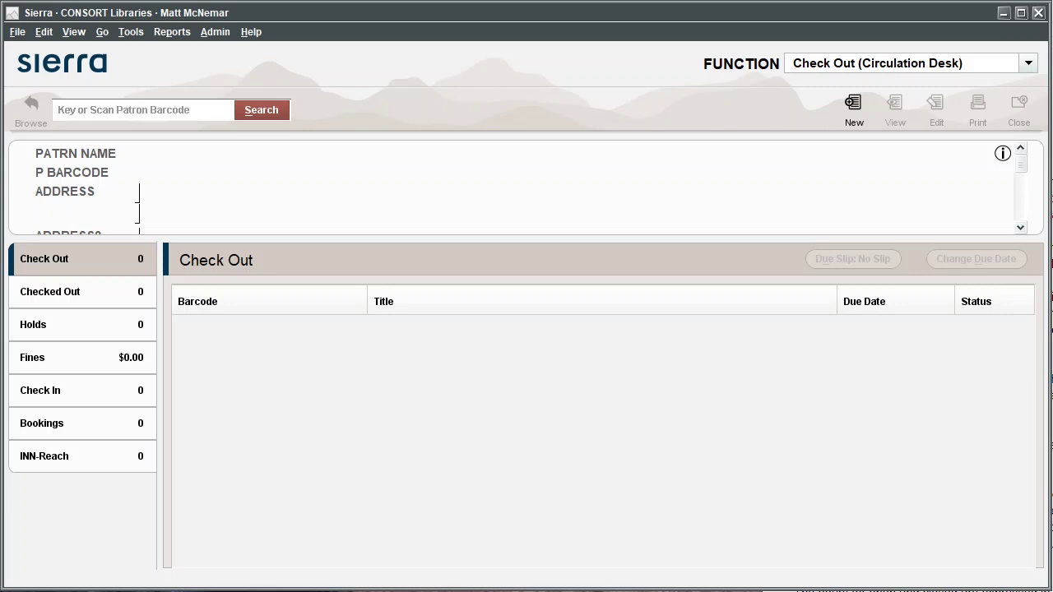
left_click(215, 32)
mouse_move(230, 125)
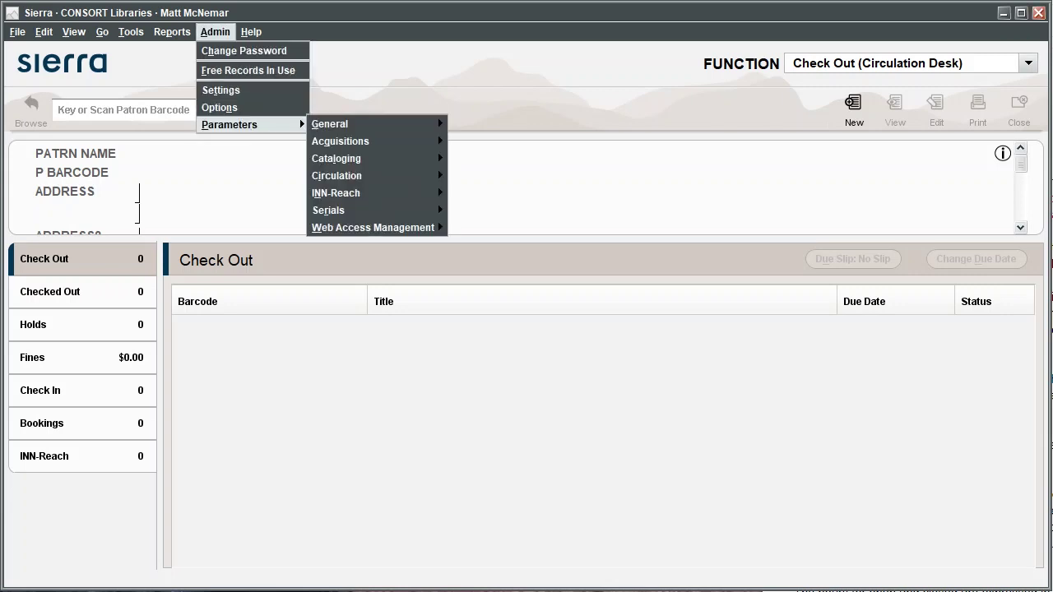
mouse_move(336, 175)
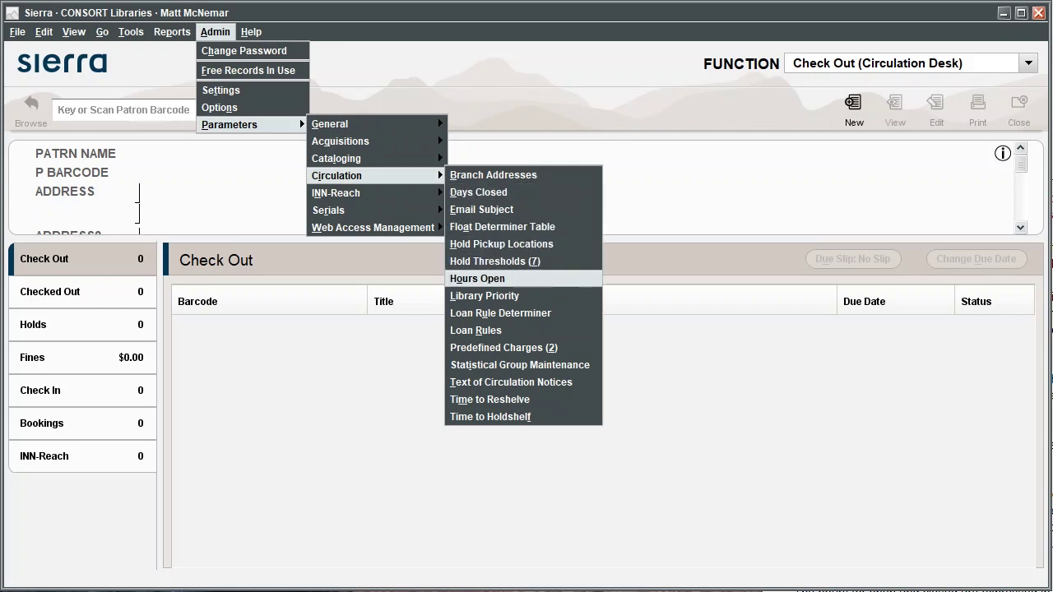
left_click(477, 278)
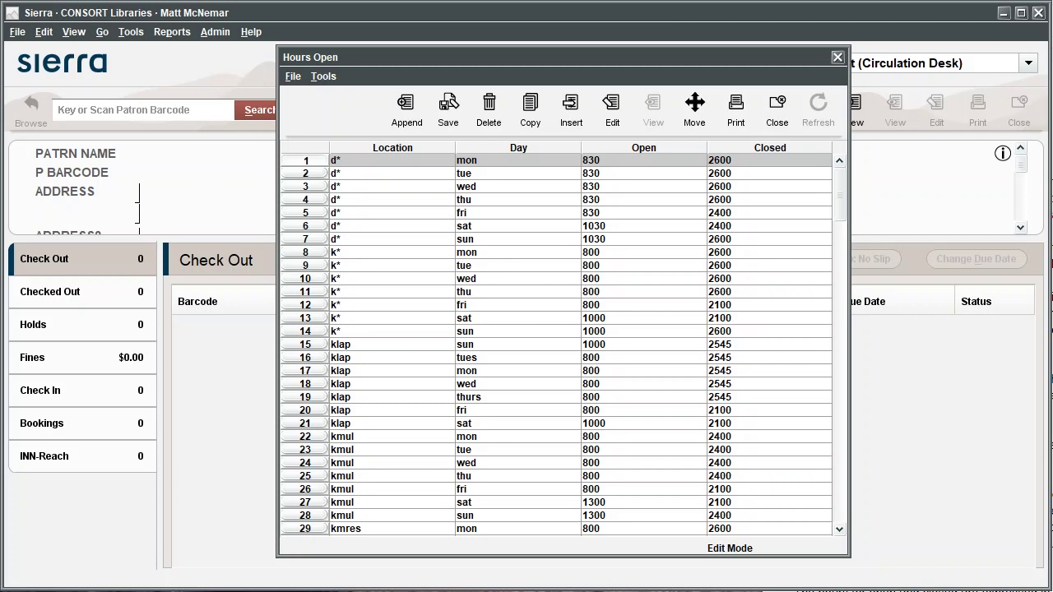
Step: Examine the weekday hours entries for the d*, kmres, kmul, klap and k* locations, highlighting the d* and k* row groups
key("shift+Down")
key("shift+Down")
key("shift+Down")
key("shift+Down")
key("shift+Down")
key("shift+Down")
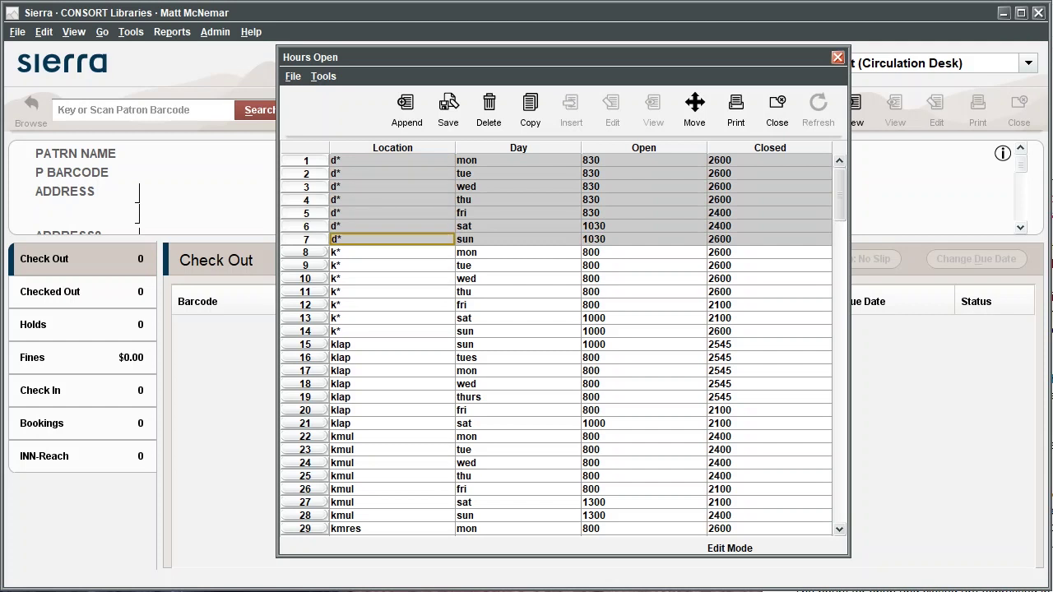
left_click(392, 529)
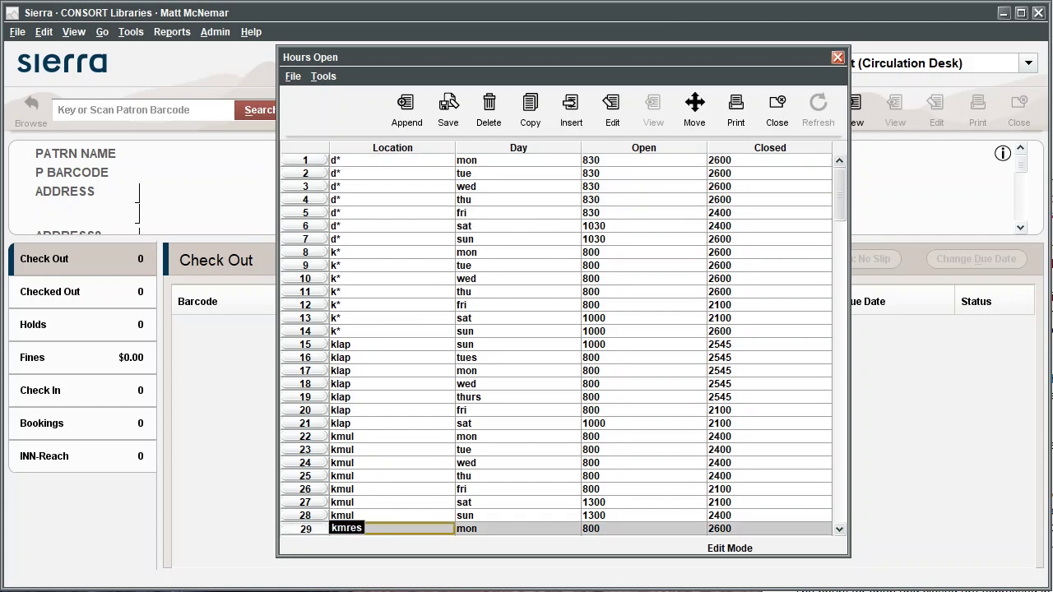
left_click(343, 462)
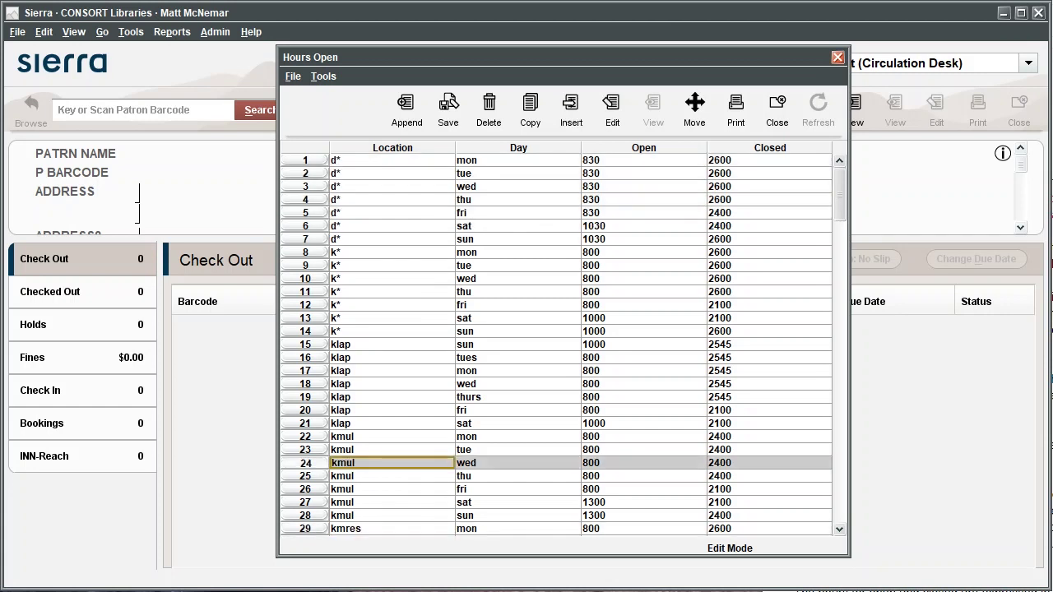
left_click(342, 370)
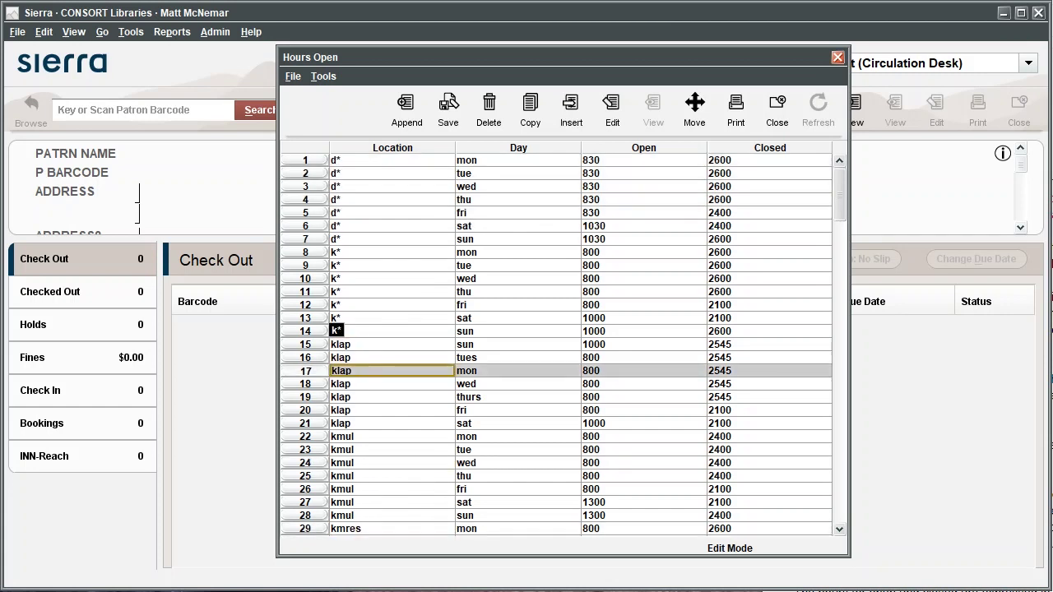
left_click_drag(336, 331, 336, 251)
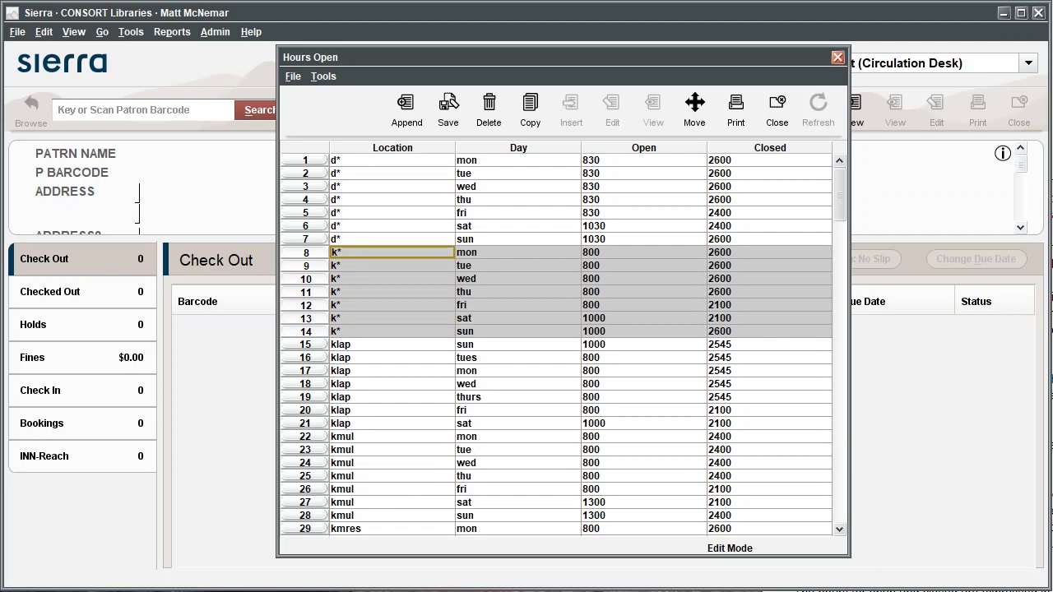
Step: Compare the weekday entries of the ob* location with its date-specific entries such as 4/26 and 4/27
scroll(559, 345, "down", 7)
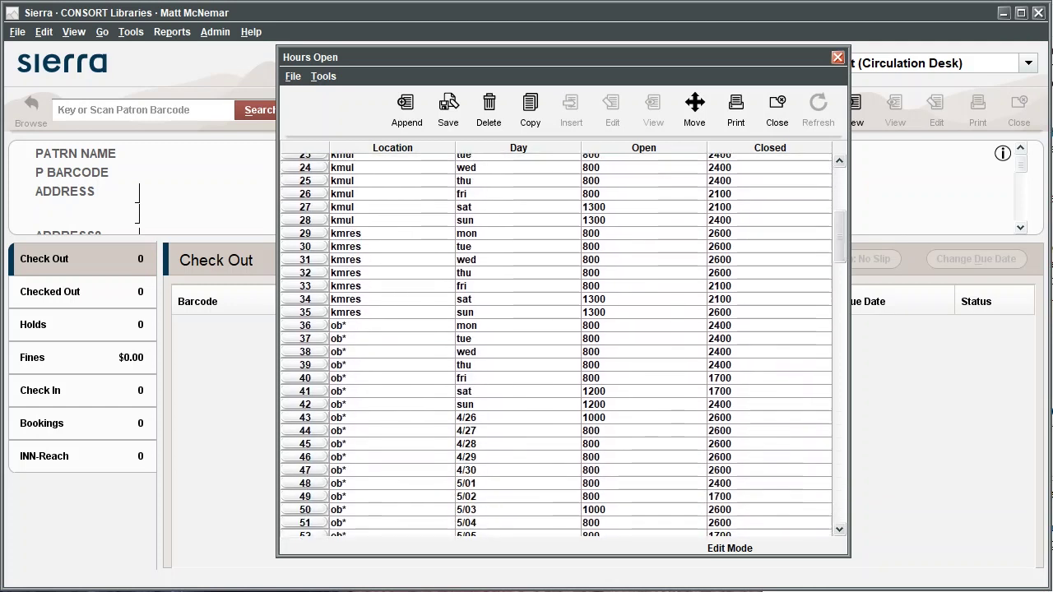
double_click(467, 417)
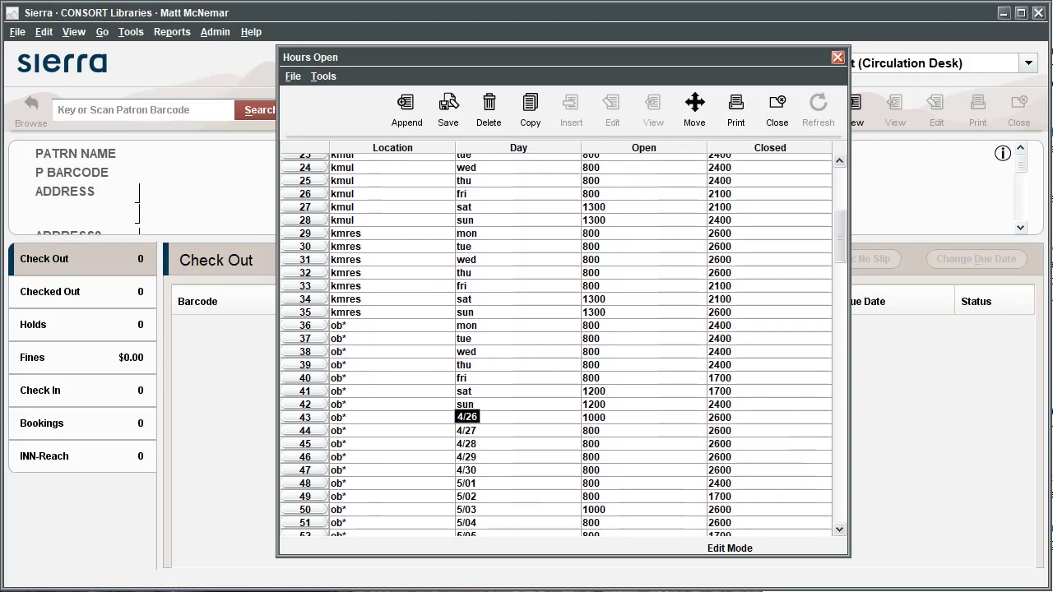
left_click(467, 430)
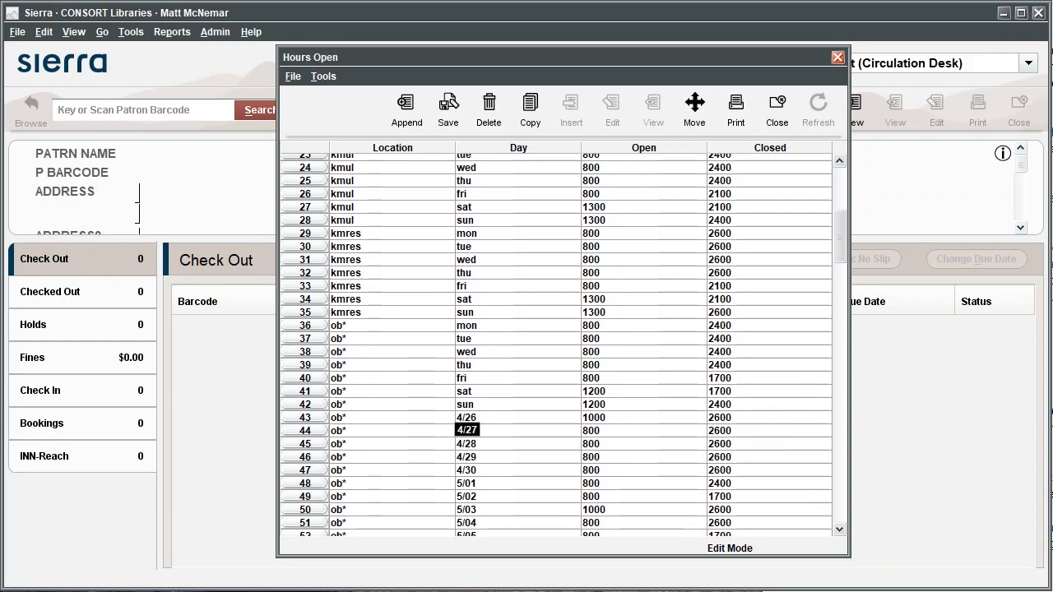
left_click(466, 337)
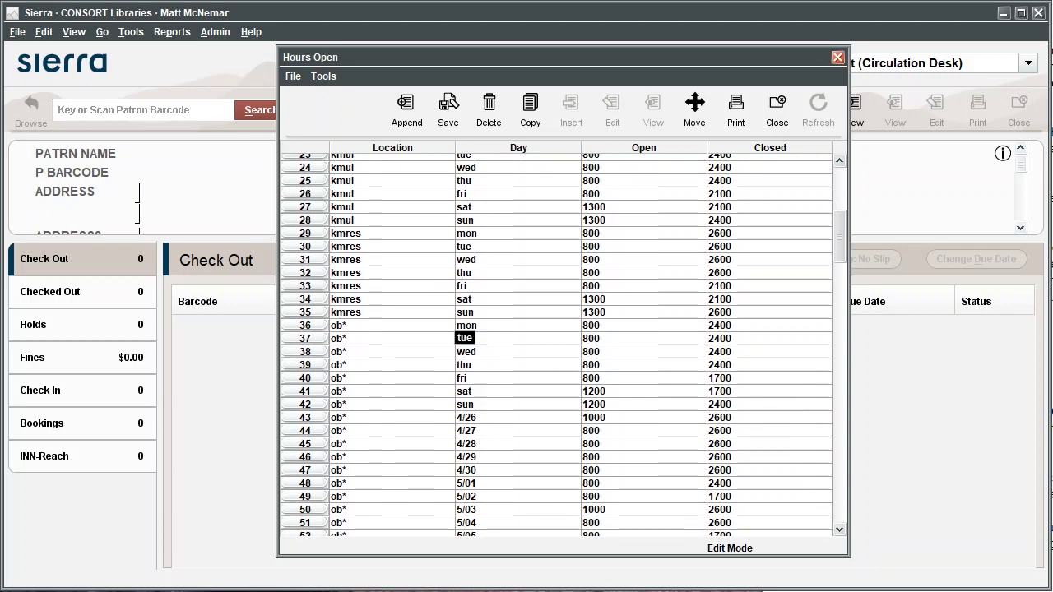
left_click(305, 338)
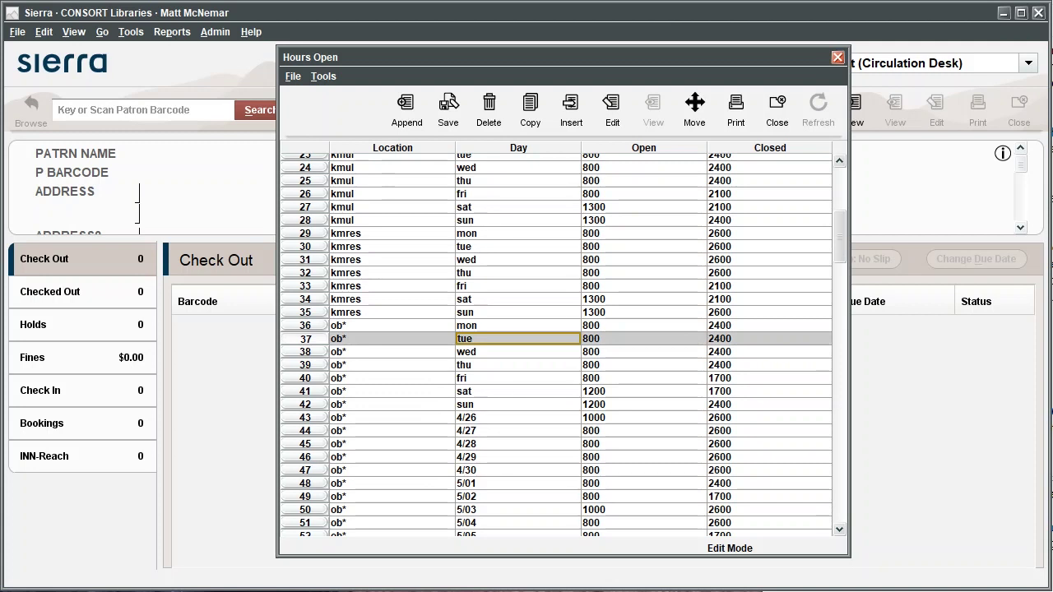
left_click(466, 338)
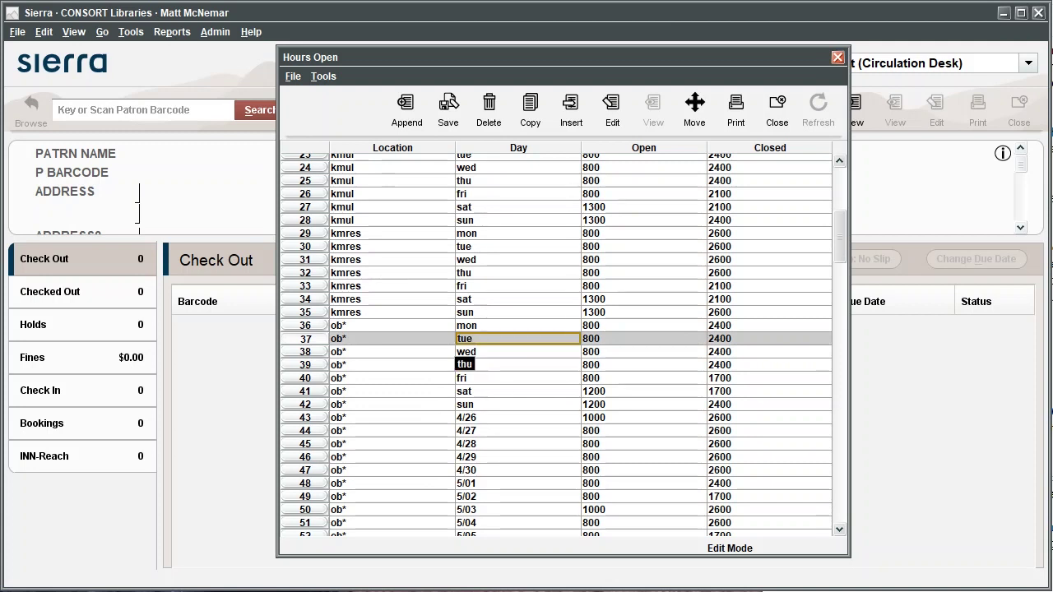
left_click(467, 430)
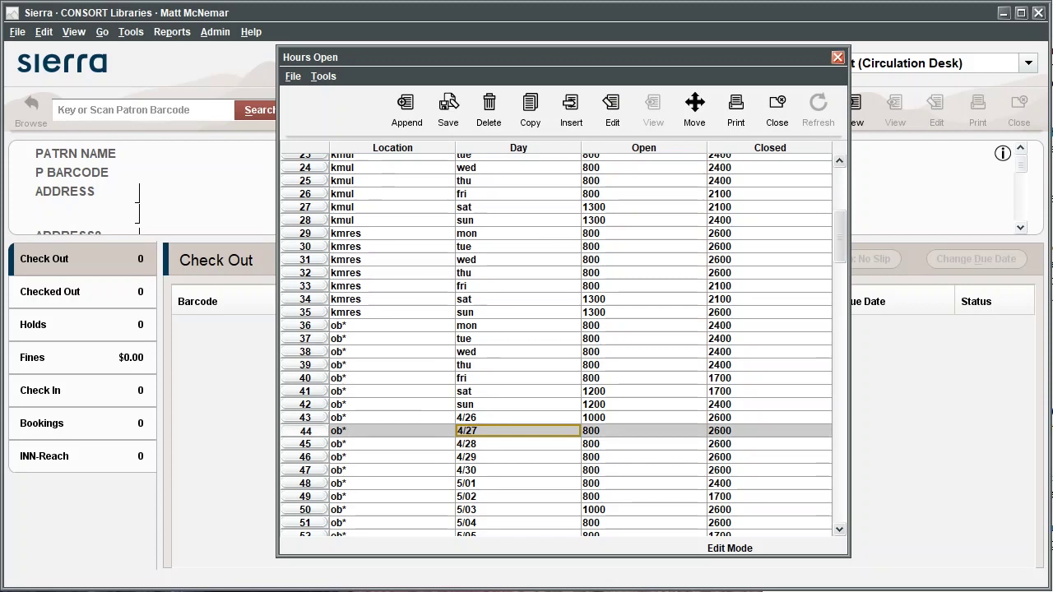
Step: Examine the time format in the k* Saturday opening time and the d* Monday closing time
scroll(564, 344, "up", 4)
scroll(563, 344, "up", 4)
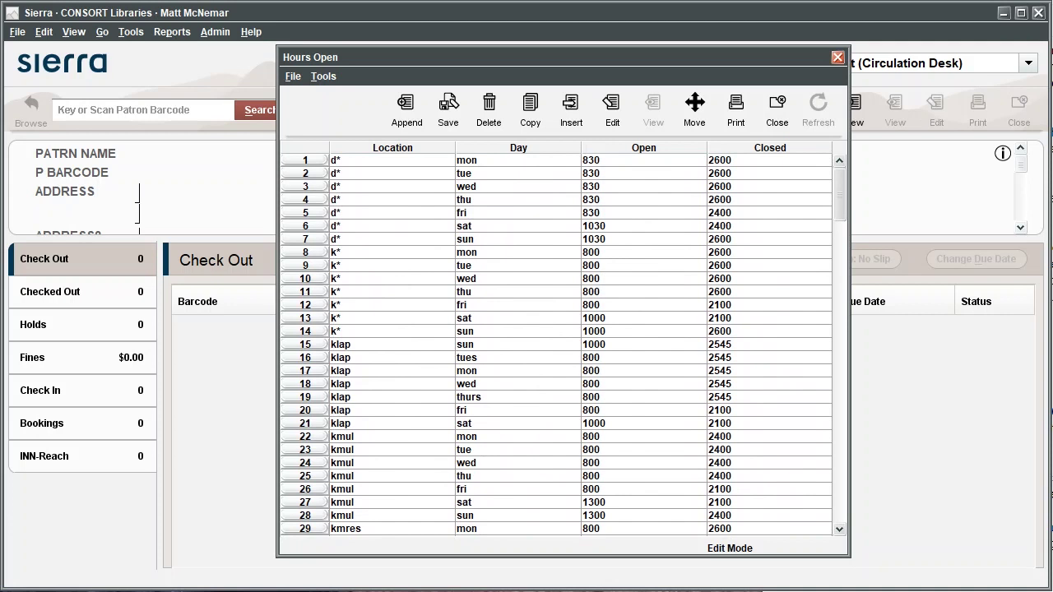
left_click(643, 319)
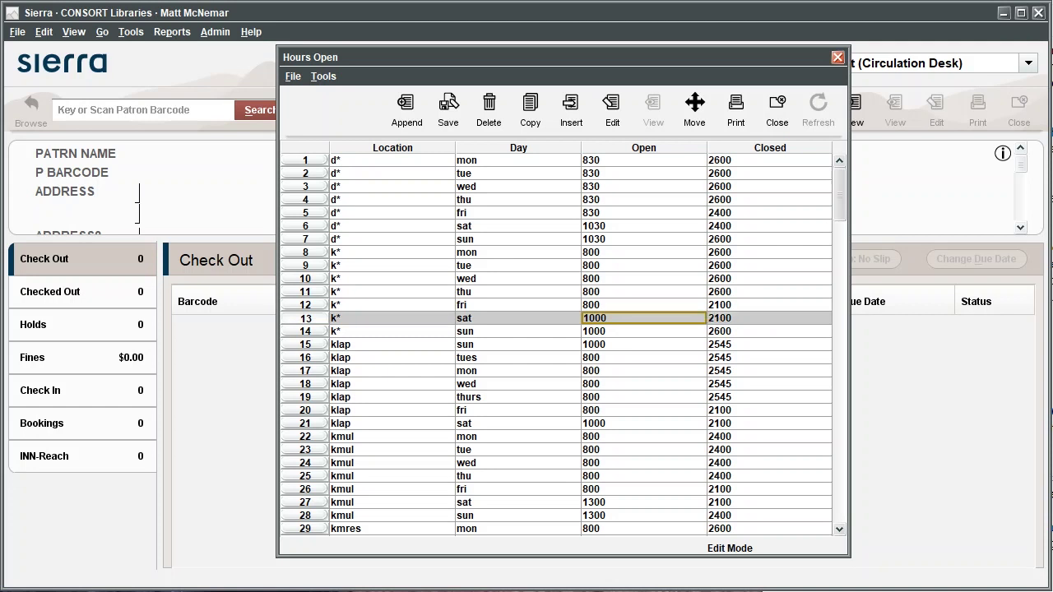
left_click(724, 160)
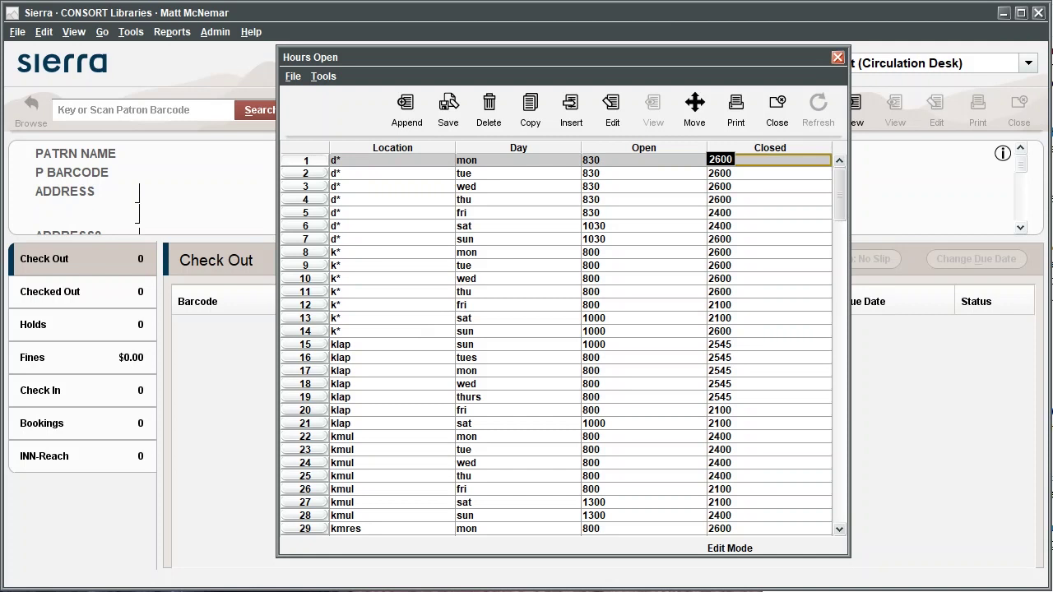
left_click(727, 160)
Step: Set the closing time of the d* Sunday entry to 2400
left_click(337, 239)
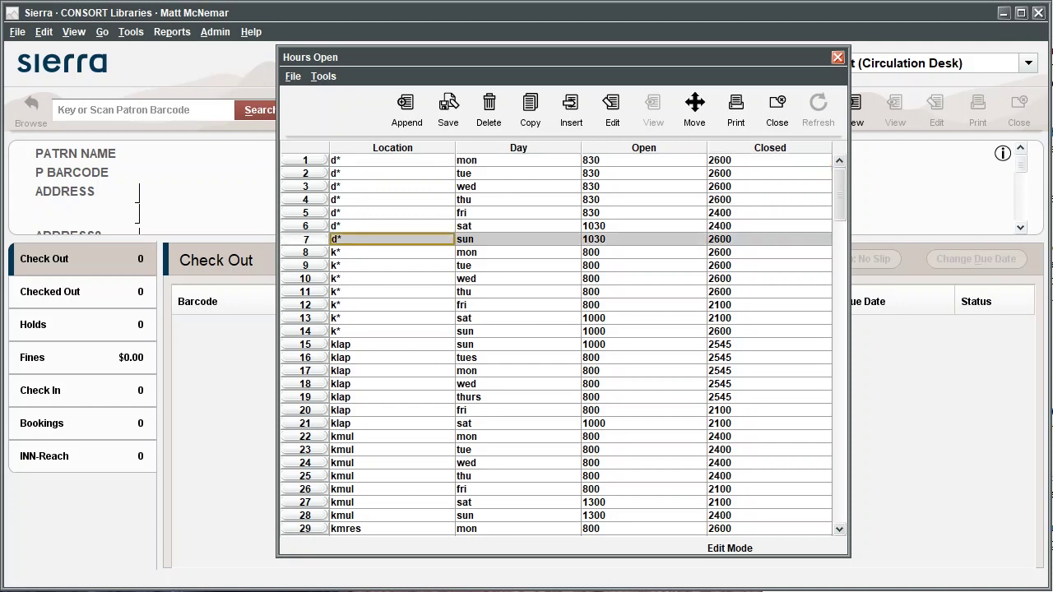
left_click(612, 108)
left_click(707, 204)
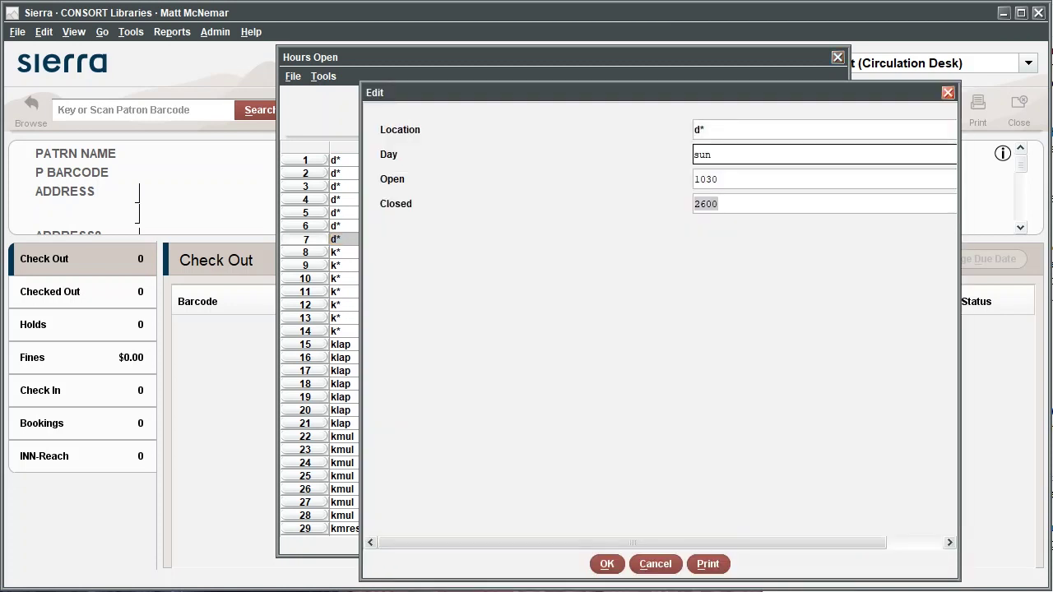
type("2400")
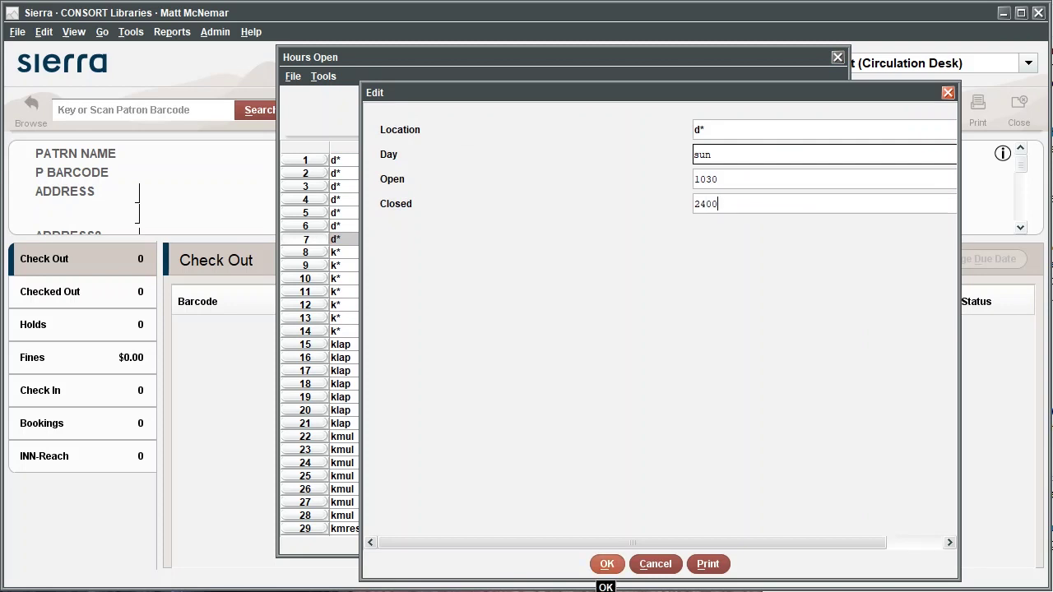
left_click(606, 564)
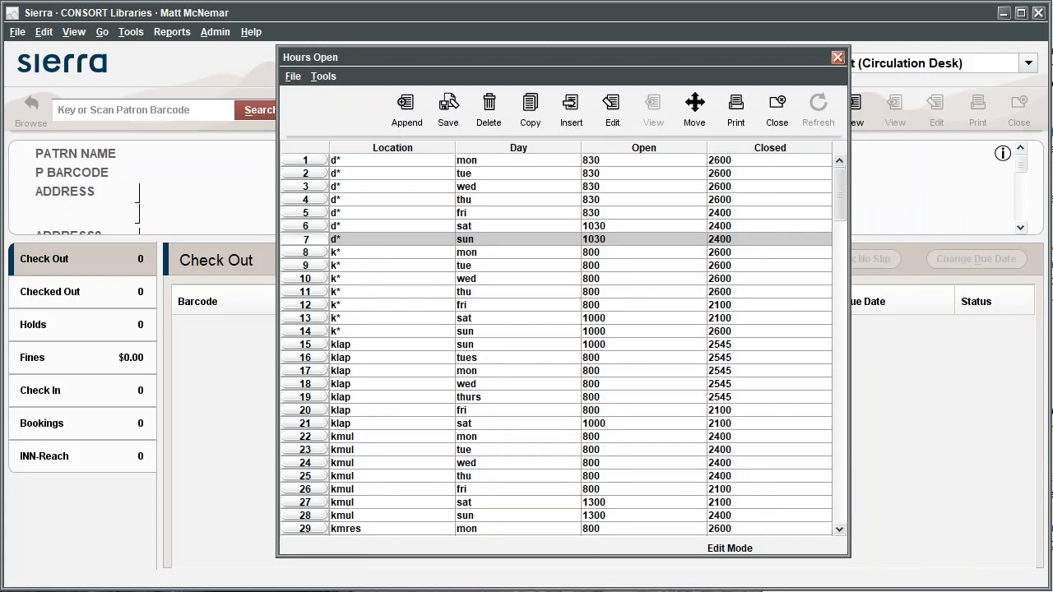
Step: Insert an entry for location ktest, day wed, open 800, closed 2600 above the k* Wednesday row, and delete it again
left_click(391, 279)
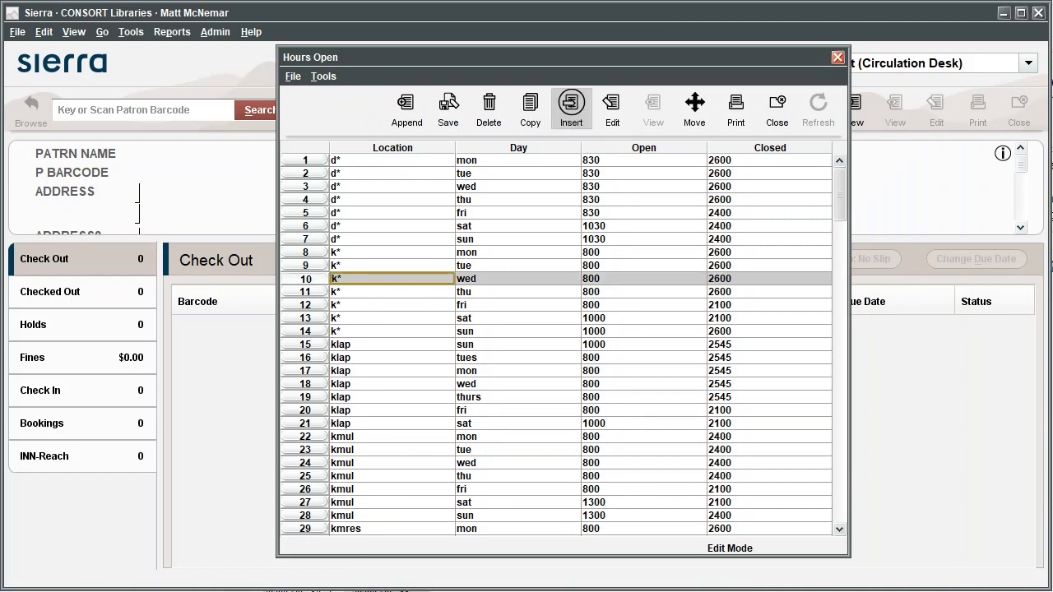
left_click(570, 105)
type("ktest")
key("Tab")
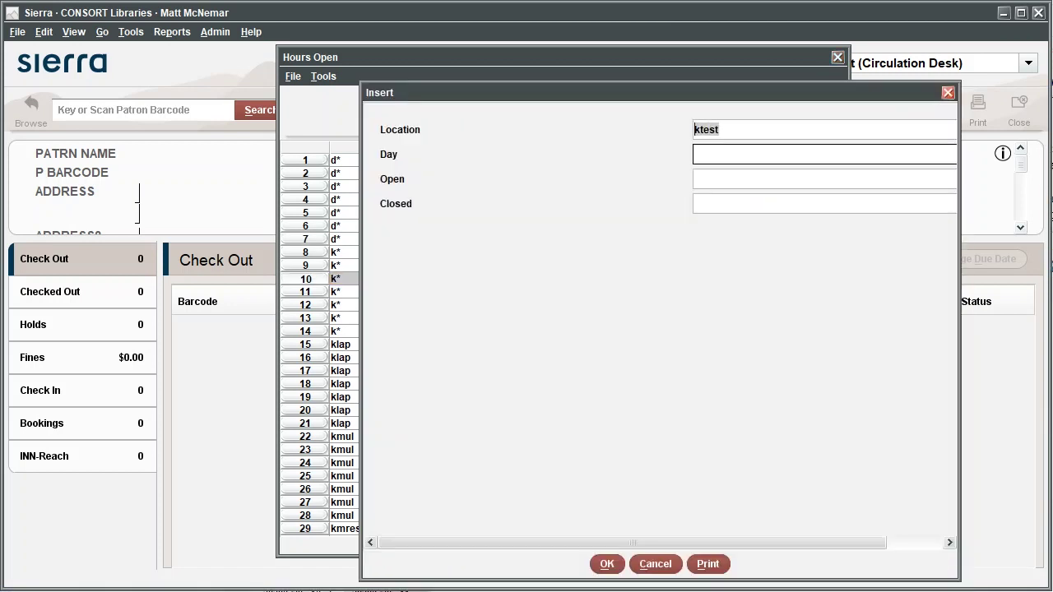
type("wed")
type("800")
type("2600")
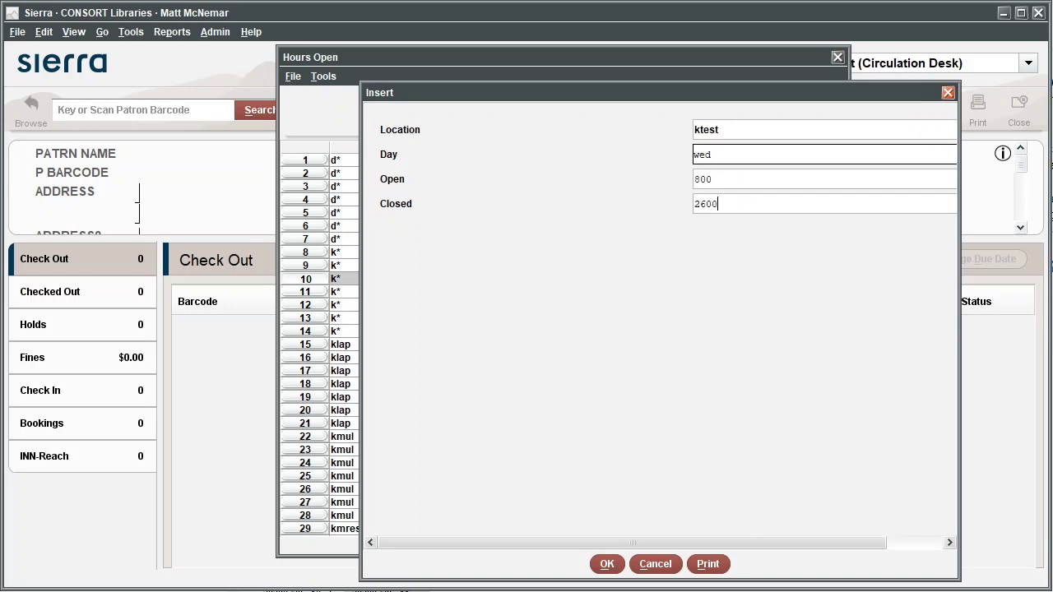
left_click(606, 563)
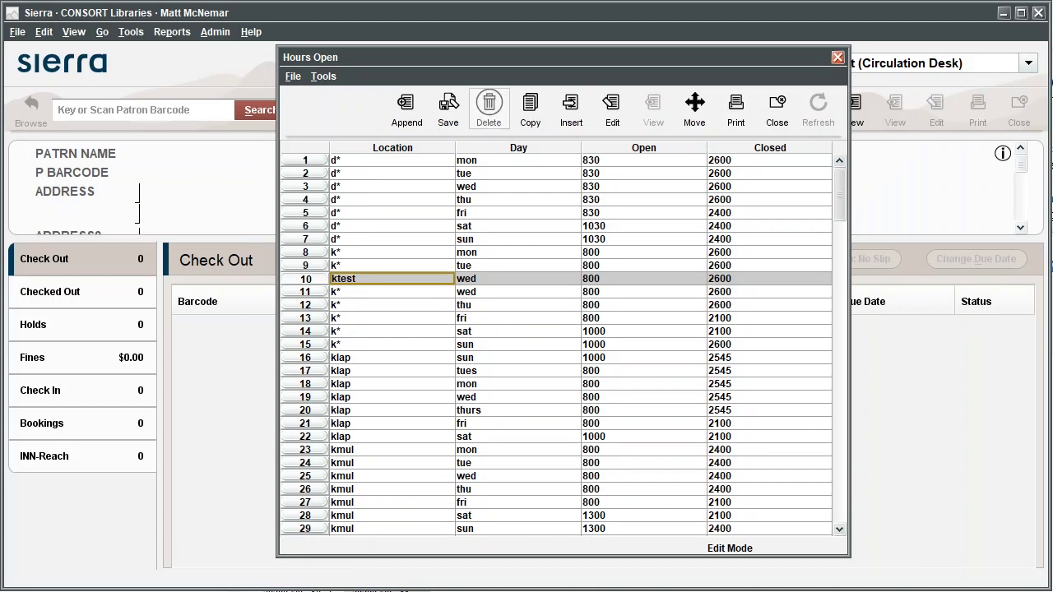
left_click(489, 105)
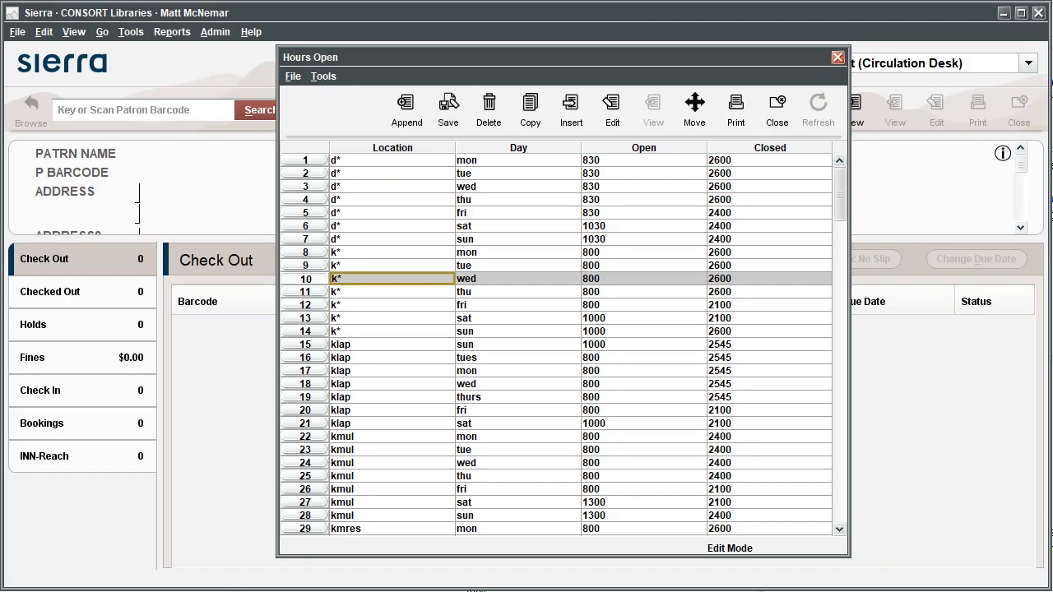
Step: Close the Hours Open table and open the Days Closed table from the circulation parameters
left_click(776, 106)
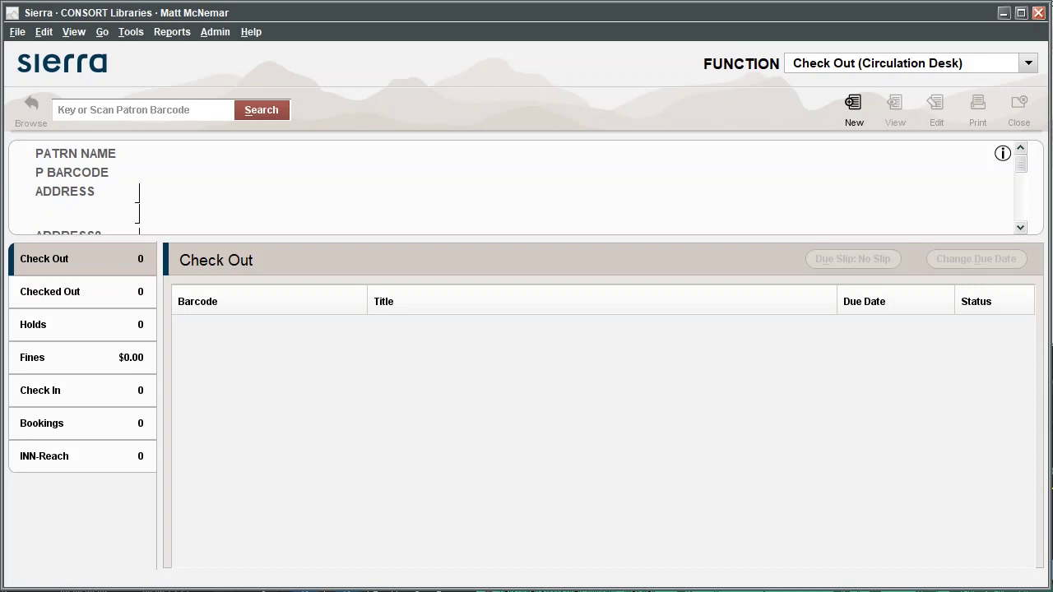
key("alt+a")
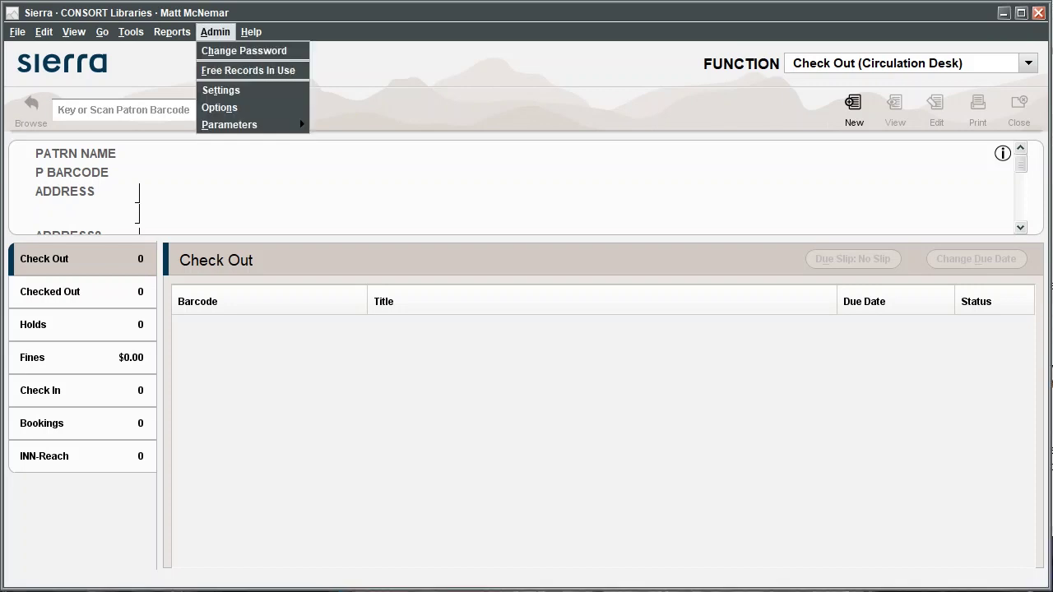
key("p")
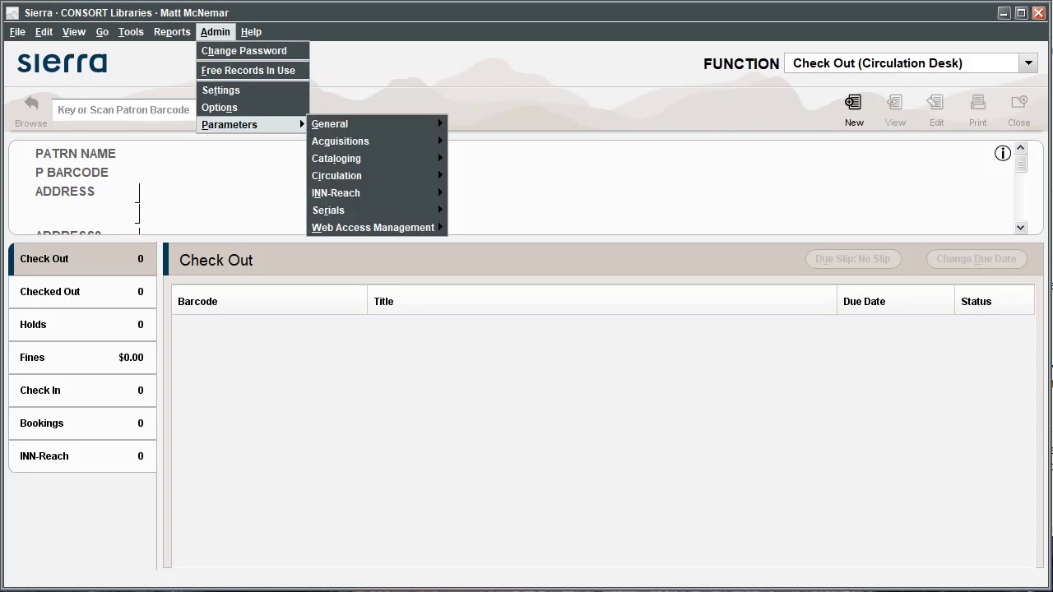
mouse_move(362, 176)
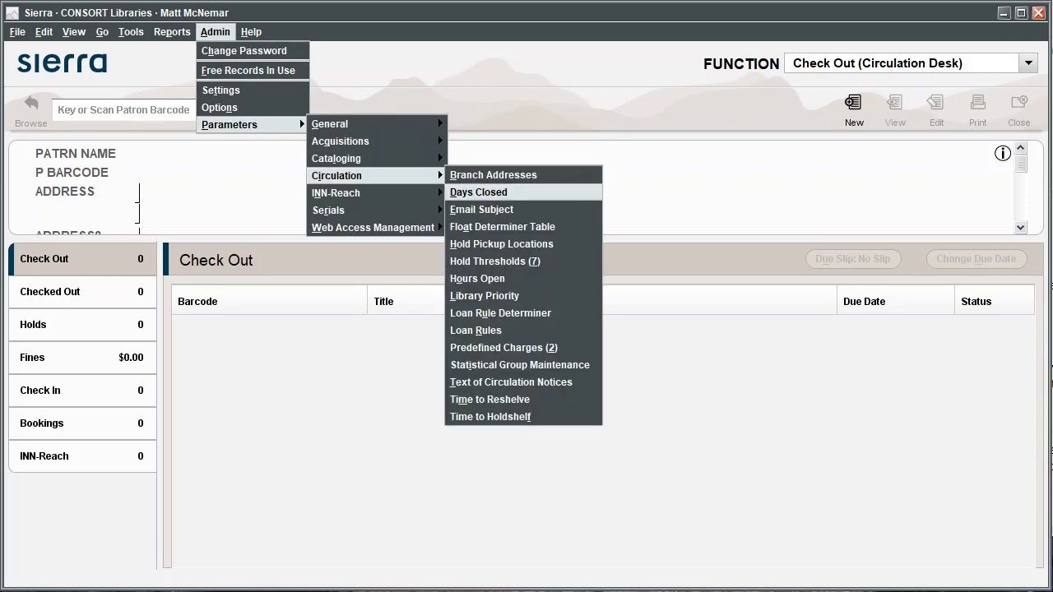
key("Return")
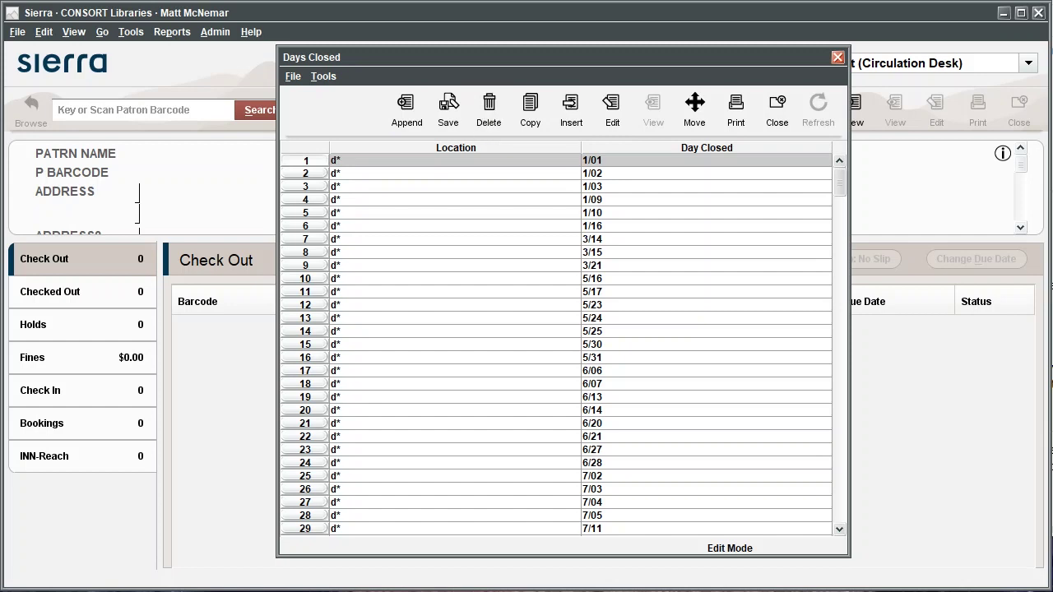
Step: Look through the closed dates of the d*, o* and osc* locations and close the Days Closed table
scroll(555, 345, "down", 20)
scroll(555, 345, "down", 7)
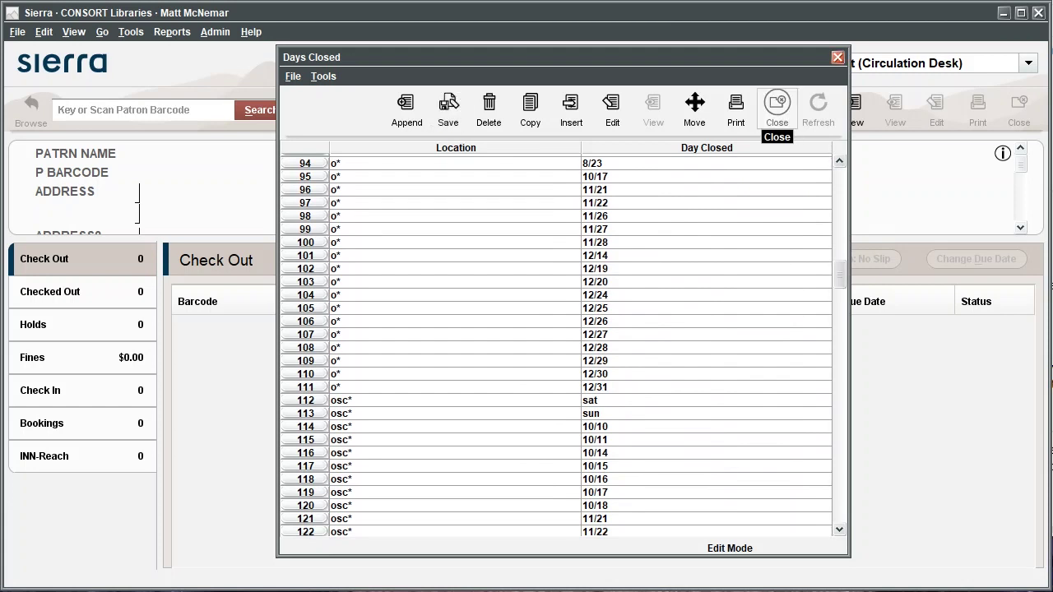
left_click(777, 105)
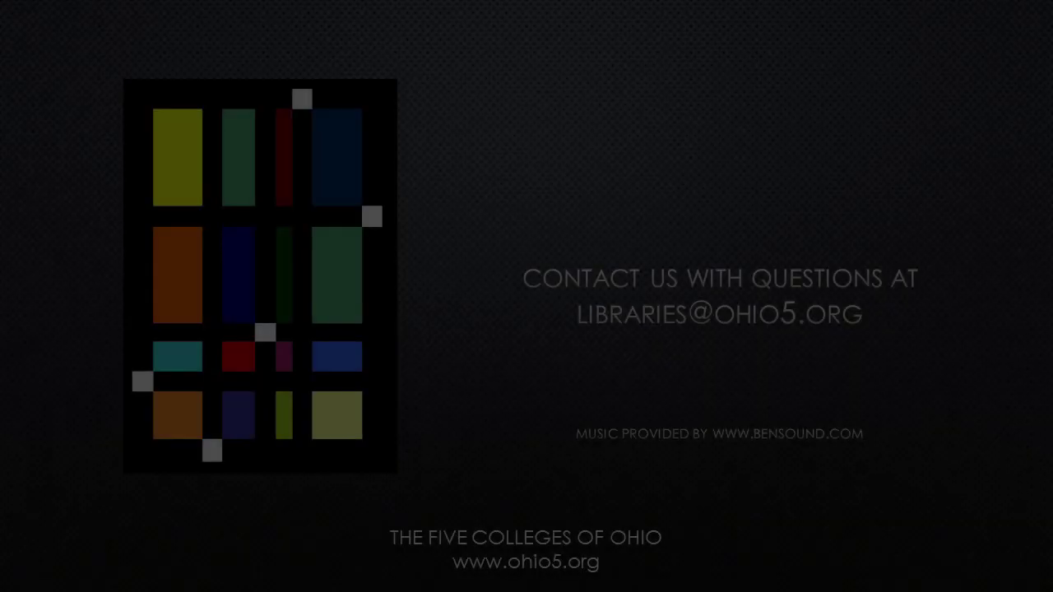